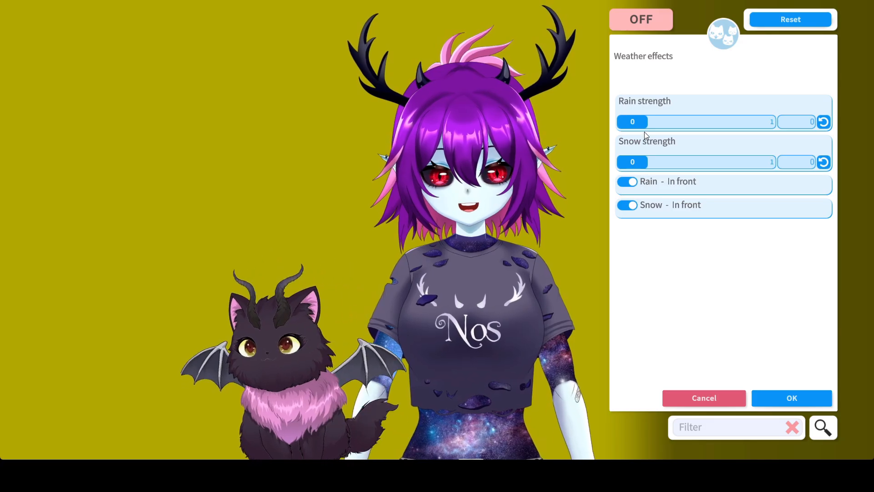
# Step: Try the rain effect at strength 1, return it to 0, set snow strength to 1, and finish configuring the effects
pyautogui.moveTo(642, 124); pyautogui.dragTo(806, 132)
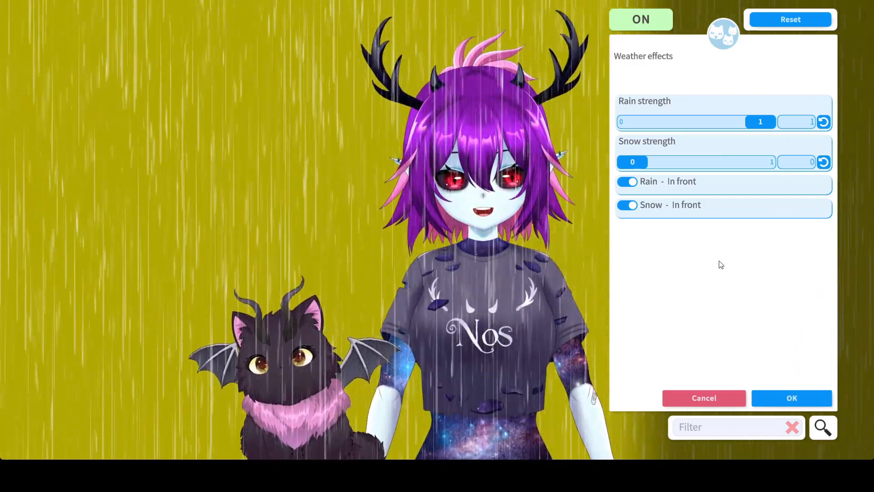
pyautogui.moveTo(757, 123); pyautogui.dragTo(626, 122)
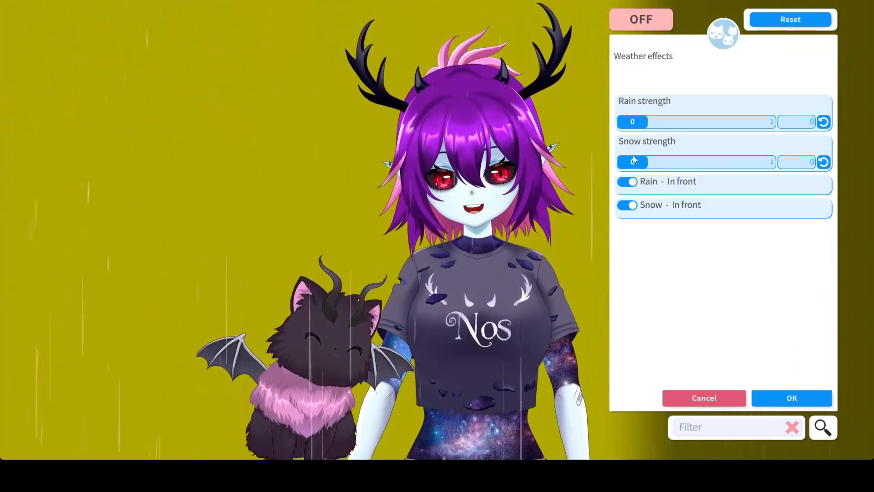
pyautogui.moveTo(635, 161); pyautogui.dragTo(769, 162)
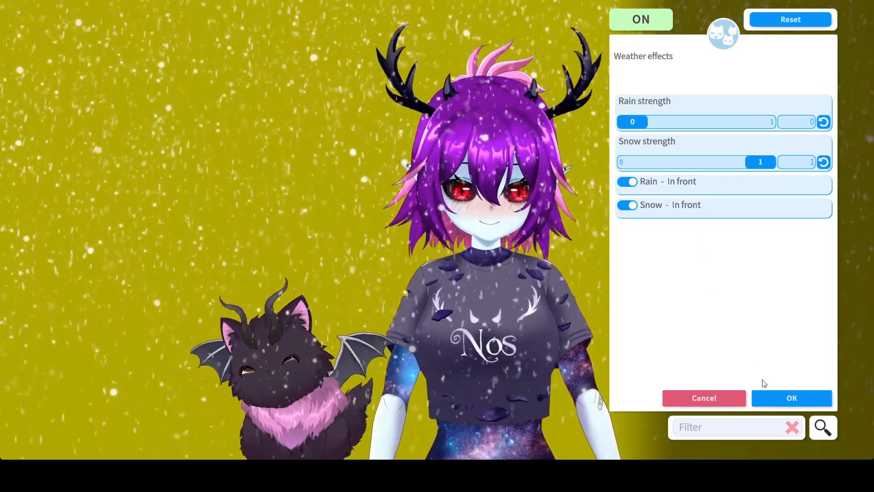
pyautogui.click(773, 393)
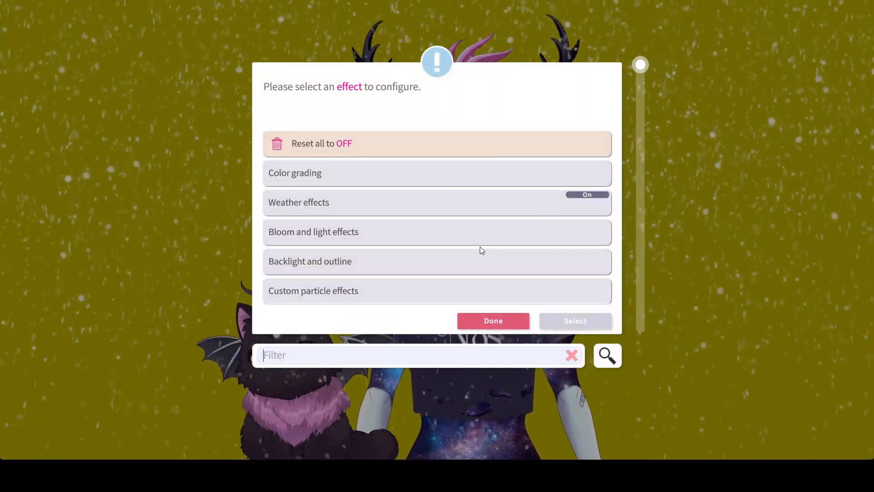
pyautogui.click(509, 322)
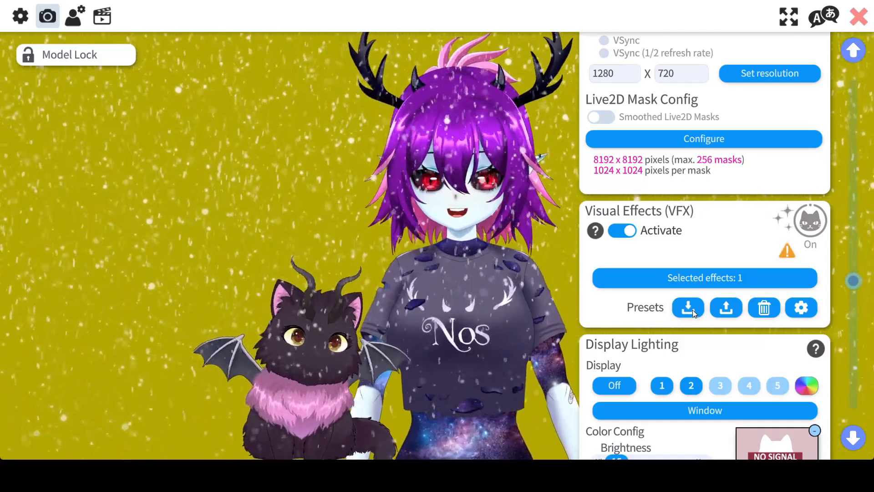
# Step: Save the current visual effects state as a new preset named "snow"
pyautogui.click(693, 309)
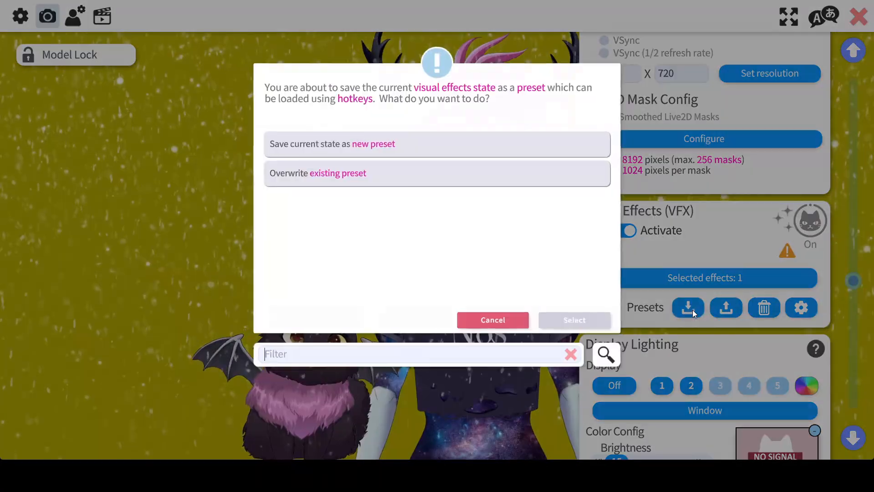
pyautogui.click(369, 143)
pyautogui.click(561, 317)
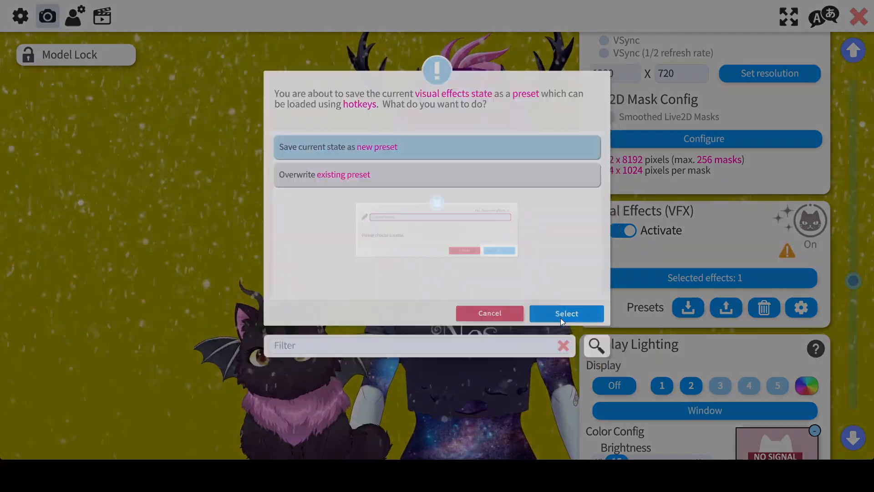
pyautogui.click(406, 201)
pyautogui.write('d')
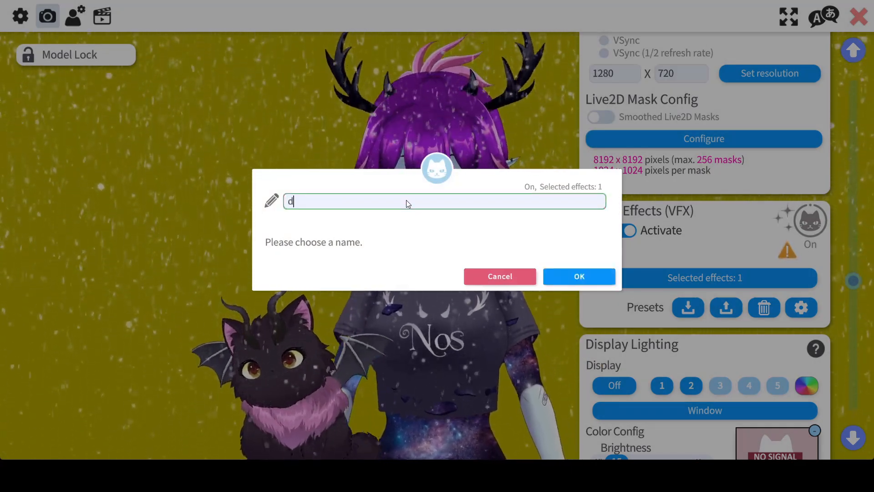
pyautogui.press('BackSpace')
pyautogui.write('sno')
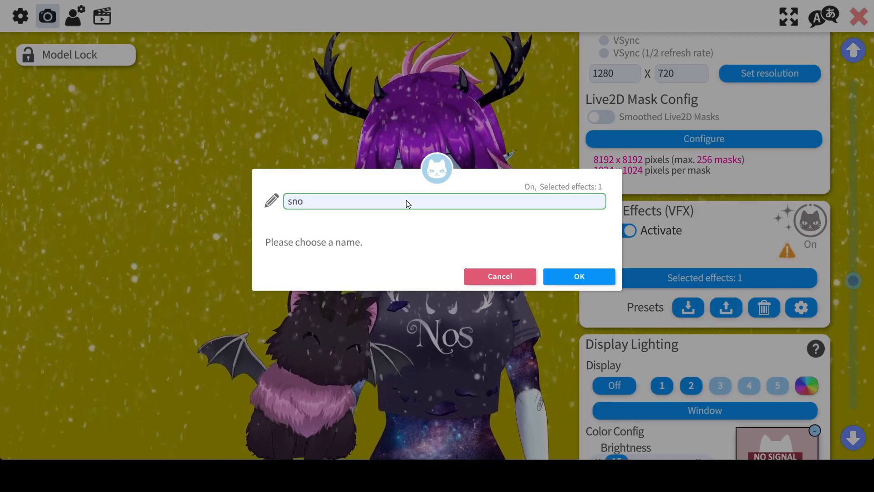
pyautogui.write('w')
pyautogui.click(567, 277)
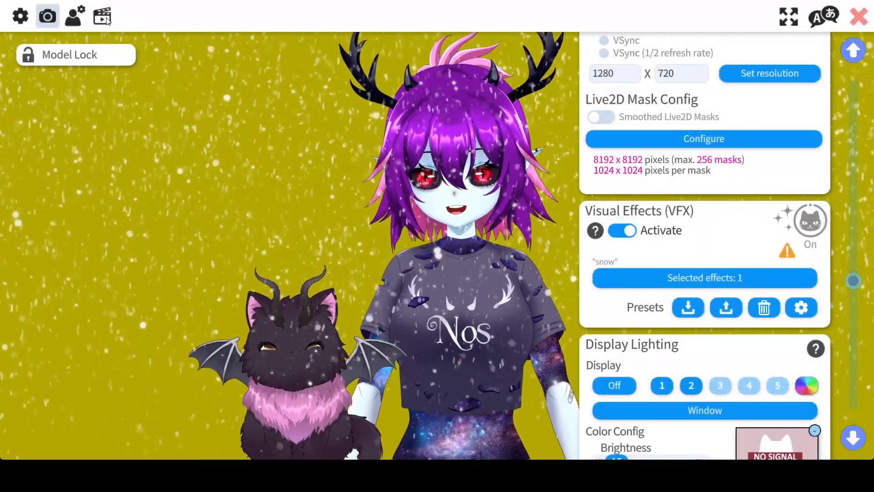
# Step: Add a new hotkey after the "shadow" hotkey and name it "snow"
pyautogui.click(104, 17)
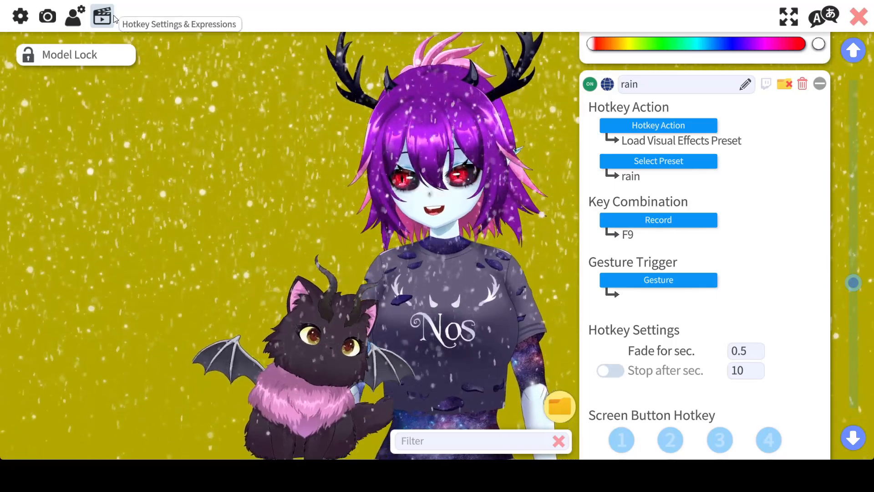
pyautogui.scroll(-5, 673, 241)
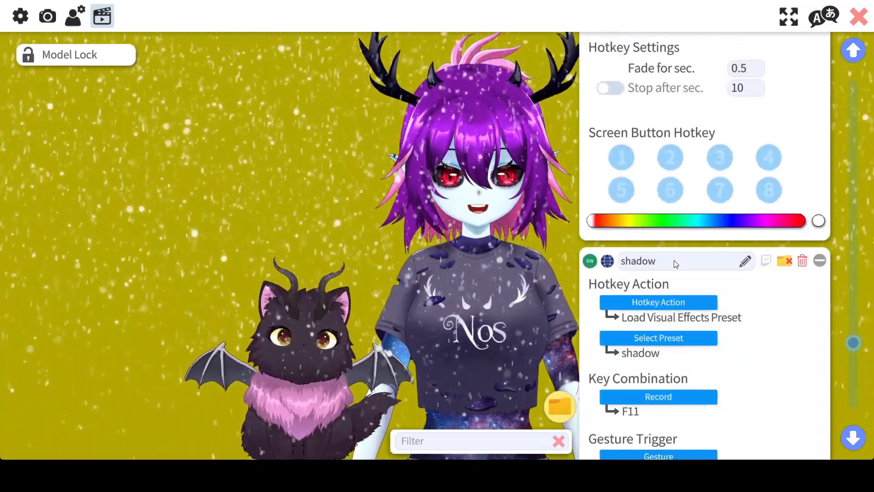
pyautogui.scroll(-5, 683, 281)
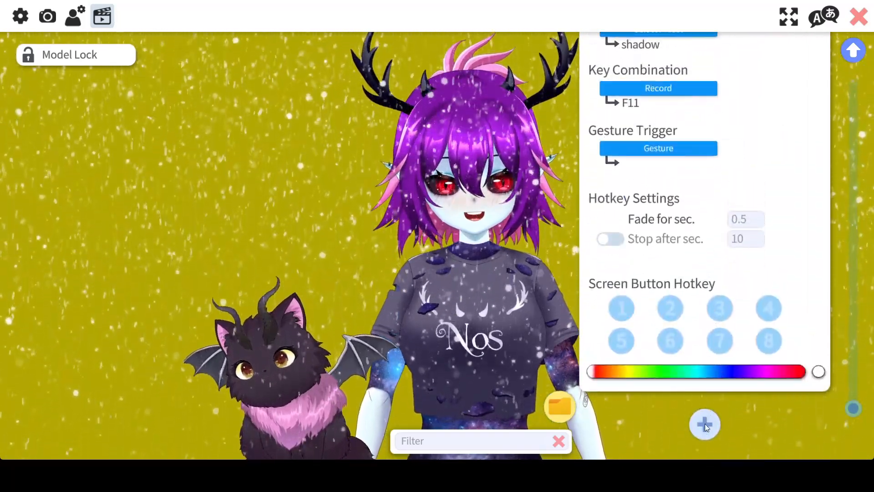
pyautogui.click(705, 423)
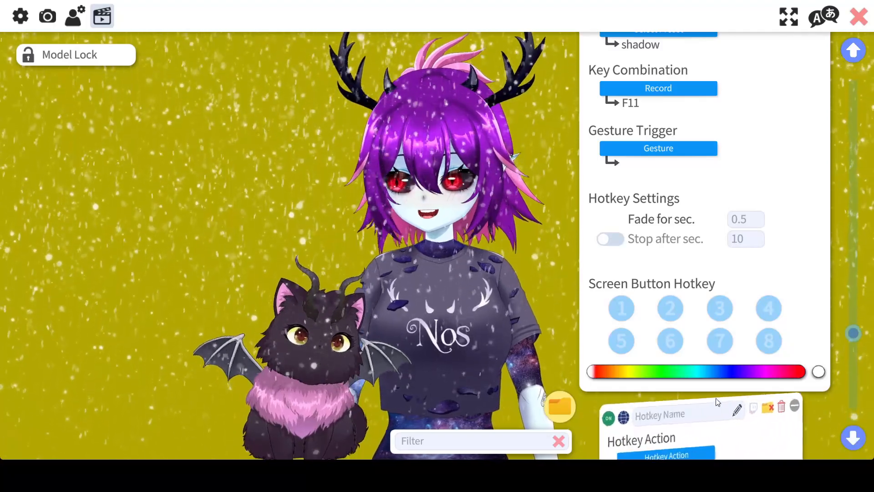
pyautogui.scroll(-5, 720, 393)
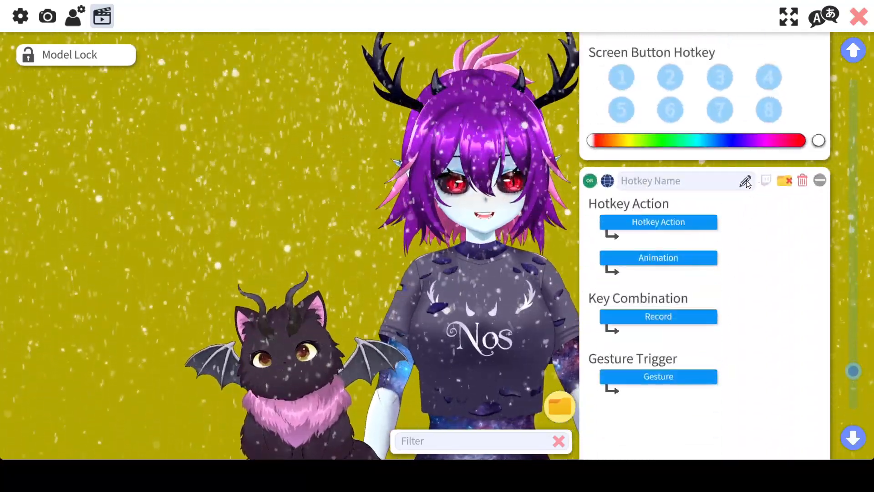
pyautogui.click(689, 180)
pyautogui.write('sn')
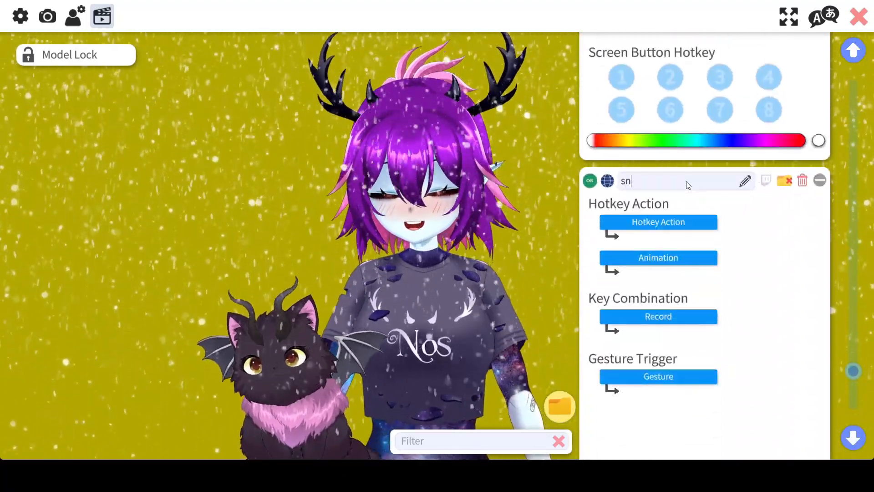
pyautogui.write('ow')
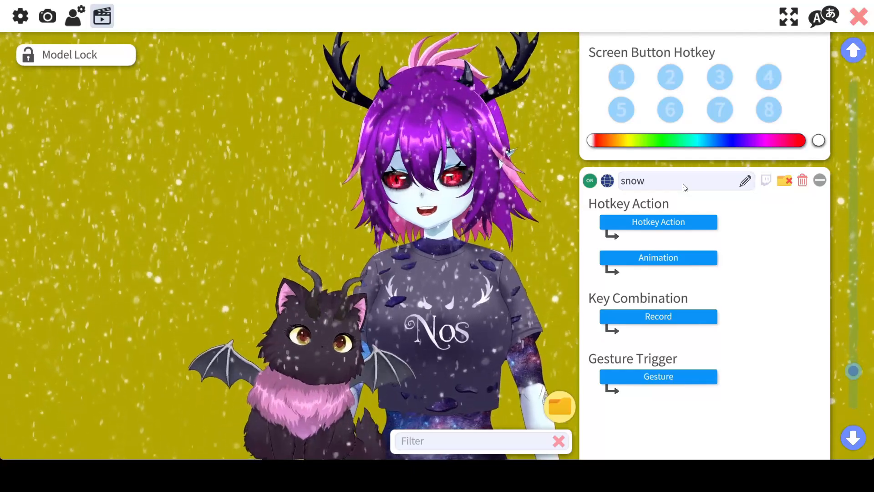
# Step: Set the snow hotkey's action to Load Visual Effects Preset and assign it the "snow" preset
pyautogui.click(660, 222)
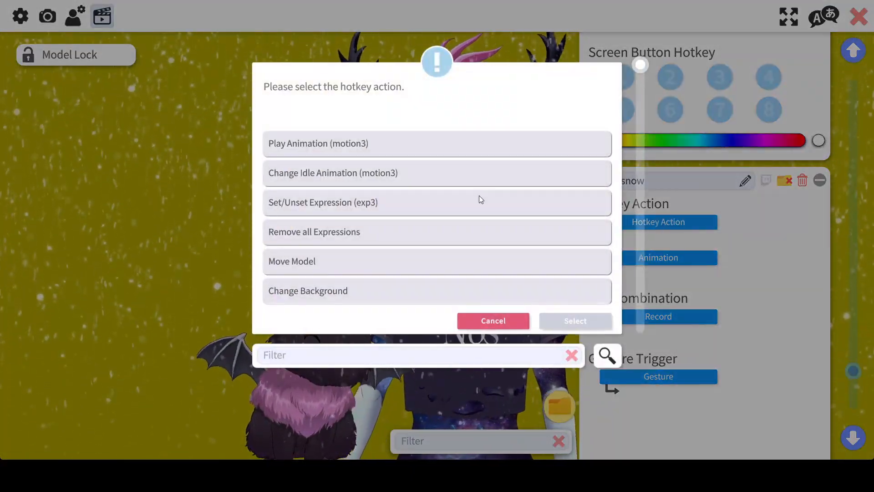
pyautogui.scroll(-10, 389, 225)
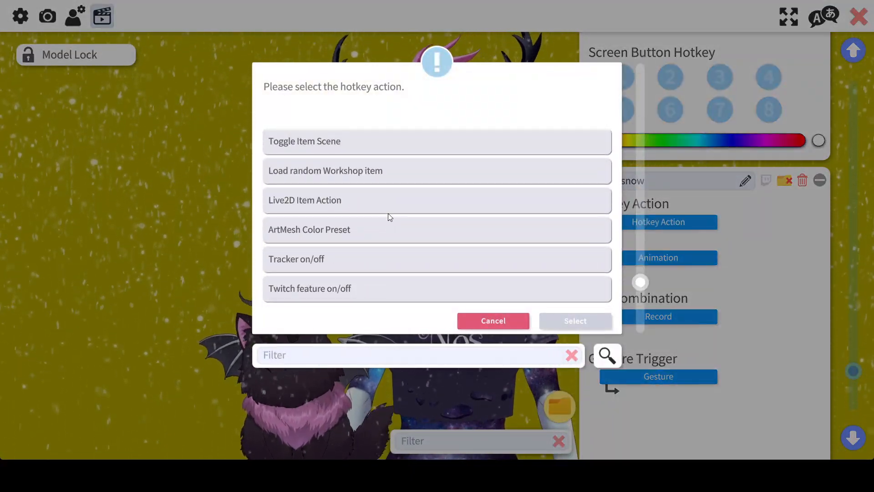
pyautogui.scroll(-3, 381, 196)
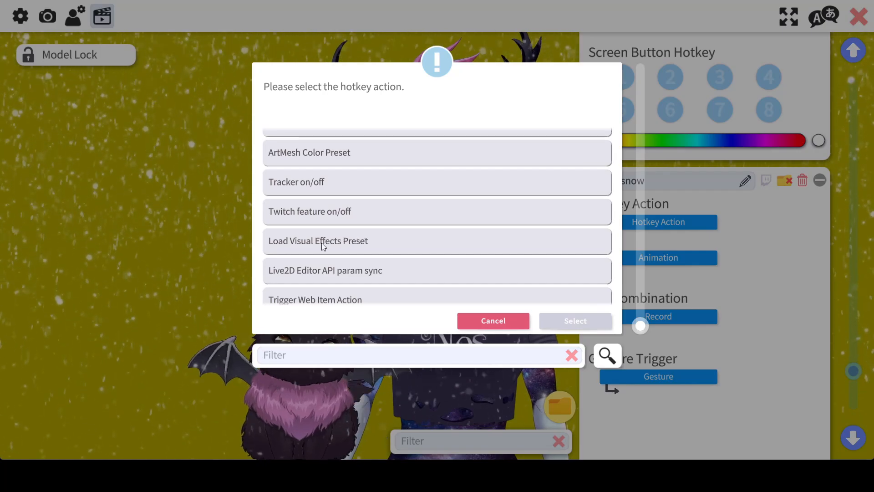
pyautogui.click(364, 241)
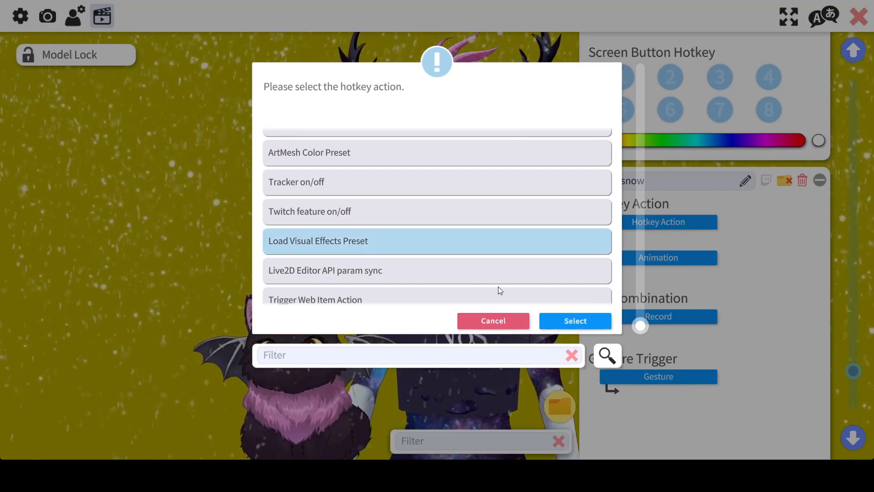
pyautogui.click(570, 324)
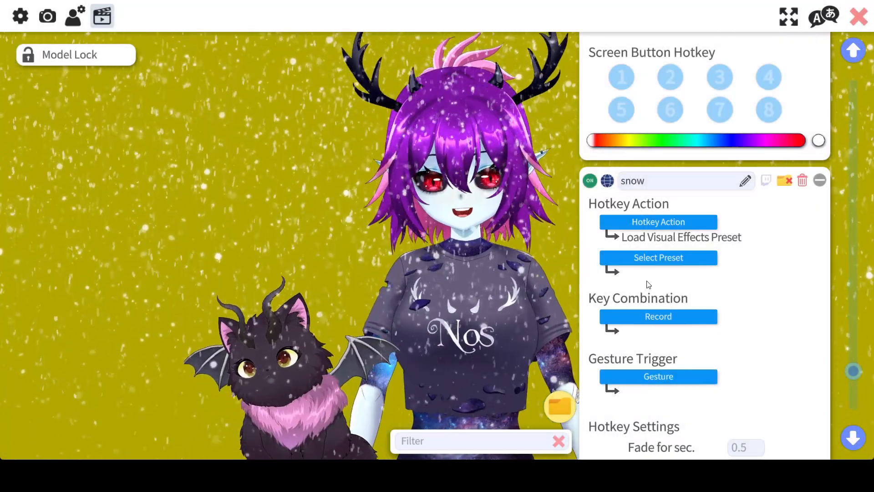
pyautogui.click(644, 259)
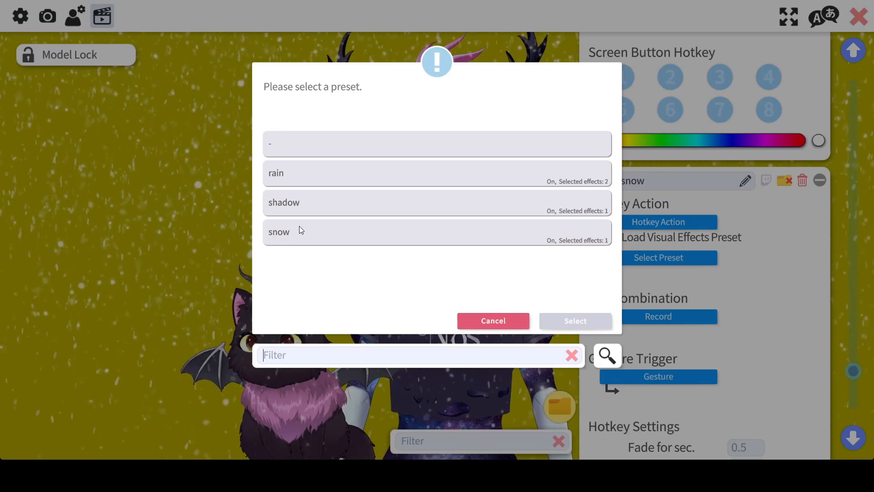
pyautogui.click(308, 234)
pyautogui.click(568, 323)
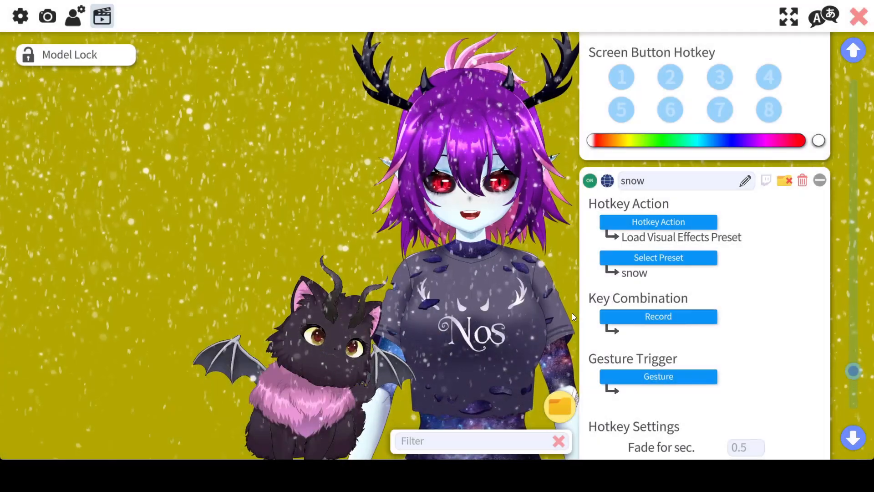
# Step: Record F8 as the snow hotkey's key combination and close the settings
pyautogui.click(629, 314)
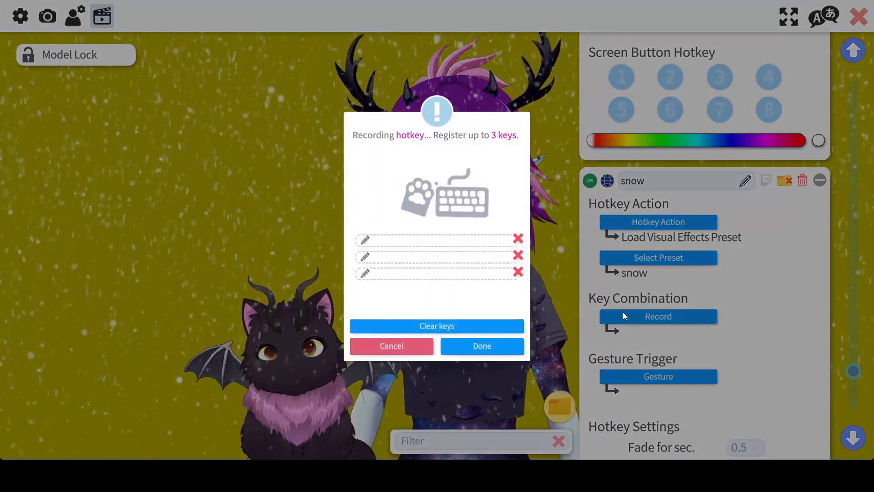
pyautogui.press('F8')
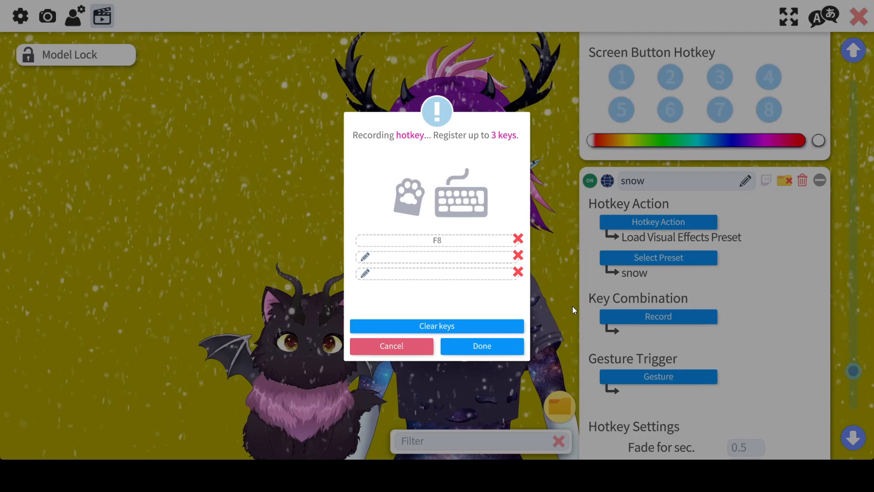
pyautogui.click(487, 347)
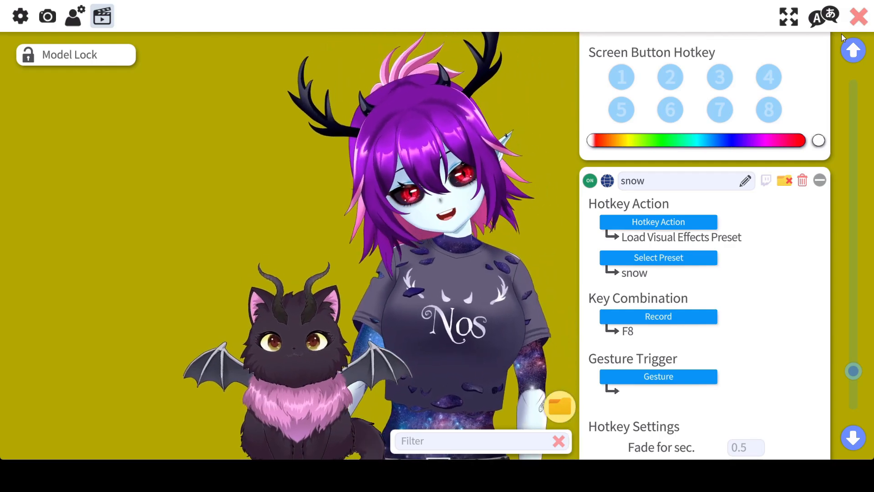
pyautogui.click(859, 17)
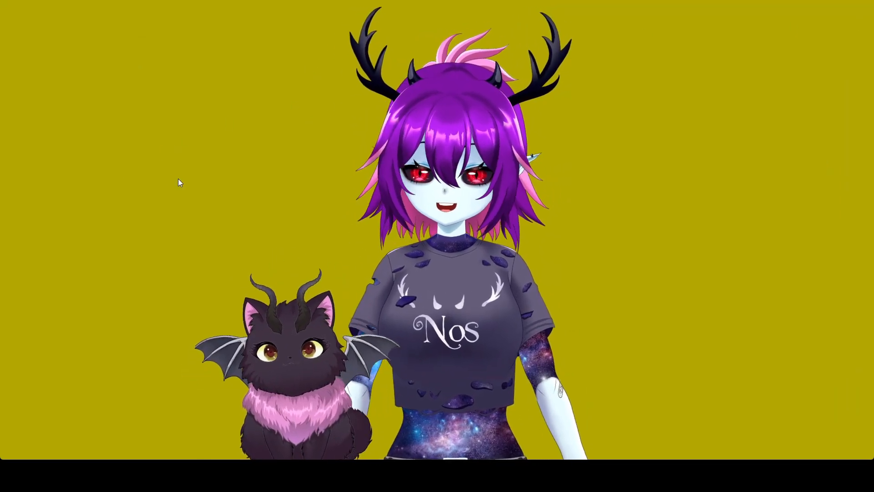
# Step: Open the visual effects list in the camera and effects settings and look through the available effects
pyautogui.doubleClick(179, 180)
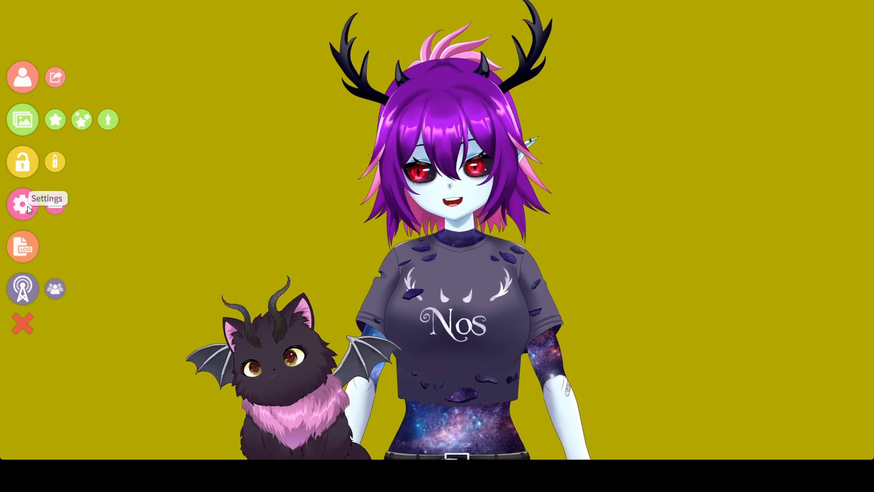
pyautogui.click(27, 206)
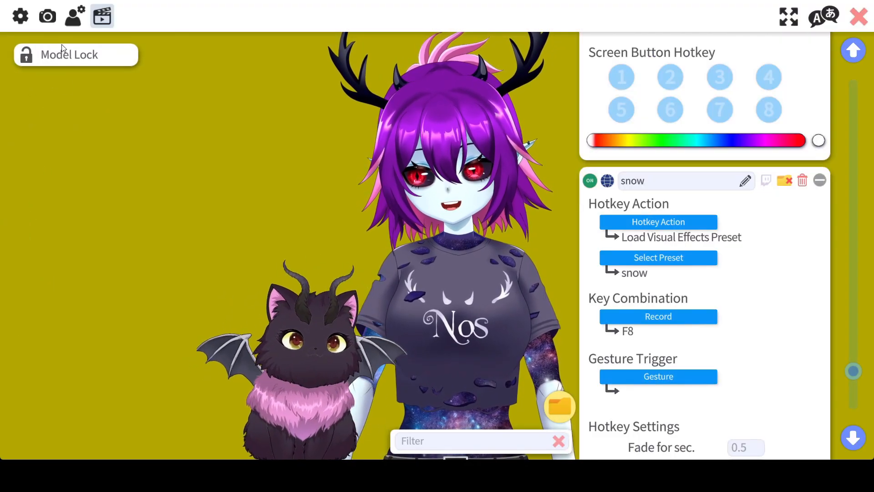
pyautogui.click(47, 23)
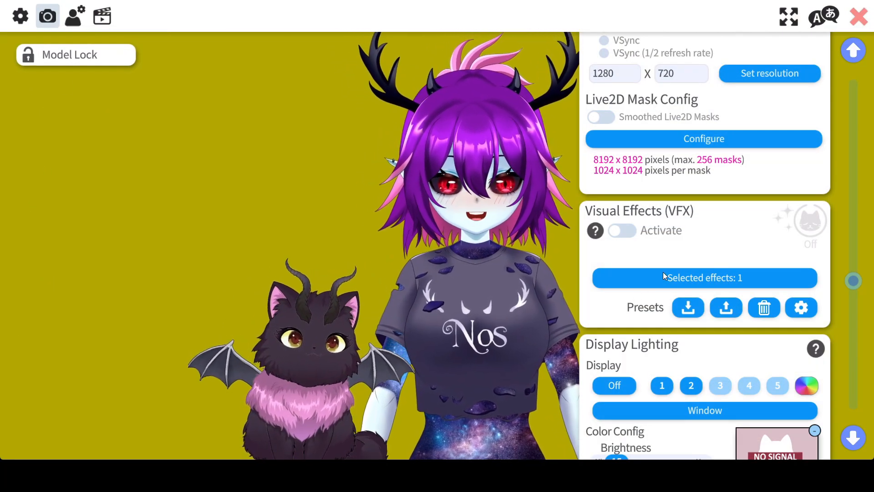
pyautogui.click(662, 272)
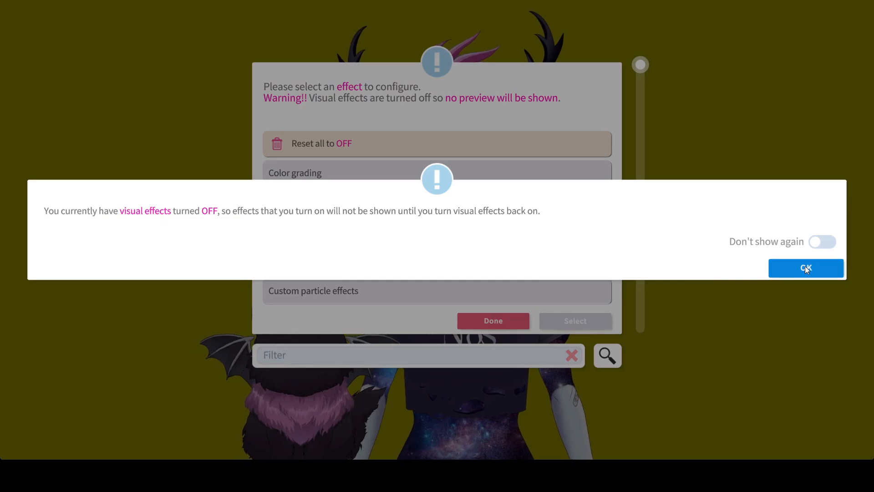
pyautogui.click(806, 268)
pyautogui.scroll(-1, 491, 256)
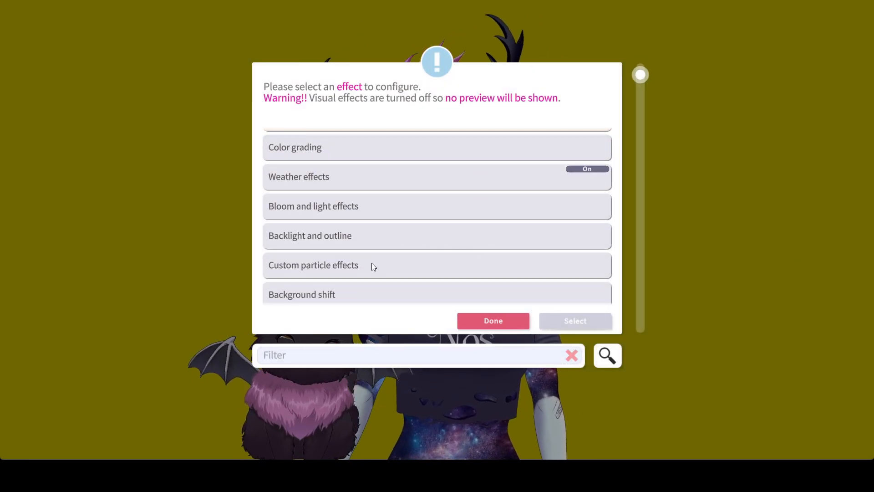
pyautogui.scroll(-8, 337, 266)
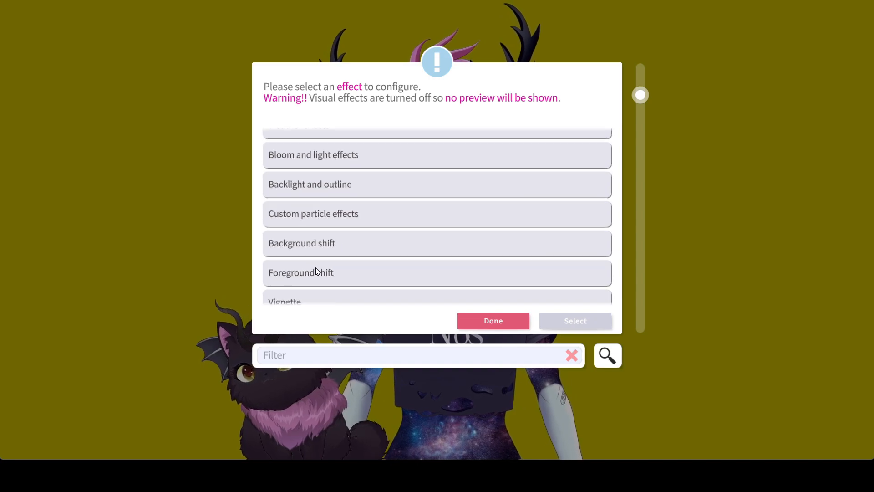
pyautogui.scroll(-1, 355, 245)
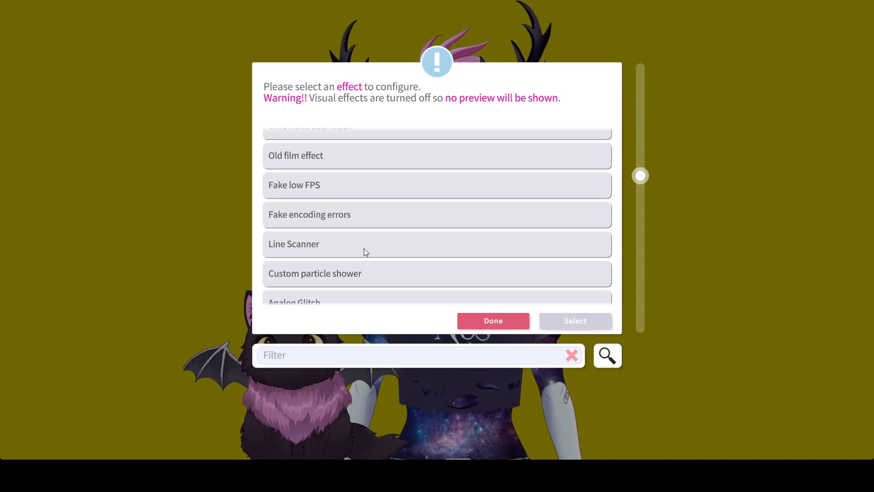
pyautogui.scroll(7, 365, 248)
pyautogui.scroll(2, 369, 251)
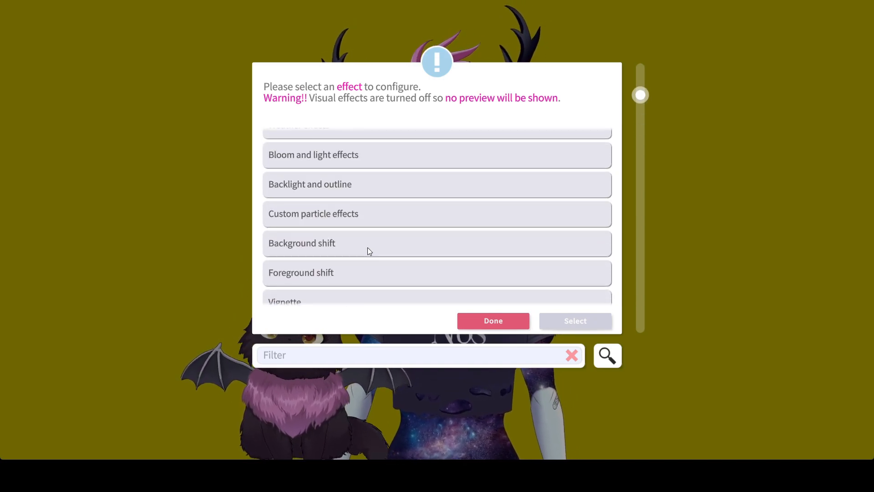
# Step: Reset all visual effects to off and turn on the Backlight and outline effect by setting Effect on/off to 1
pyautogui.click(367, 242)
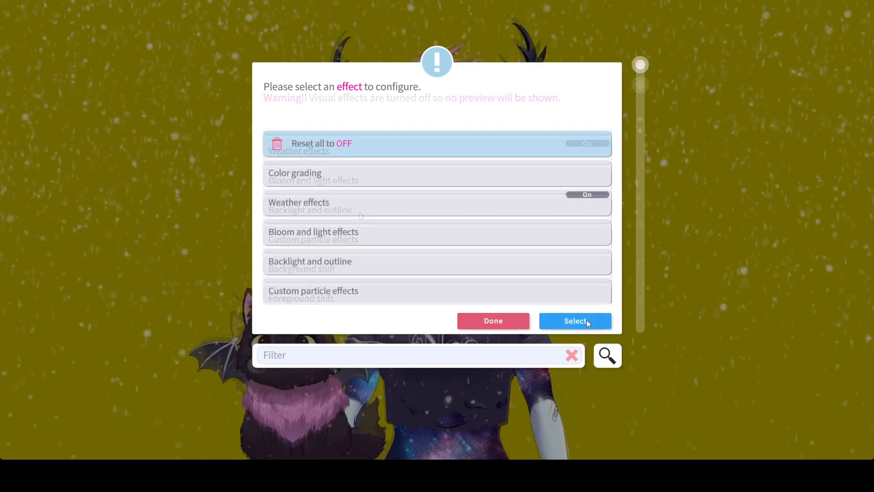
pyautogui.click(585, 319)
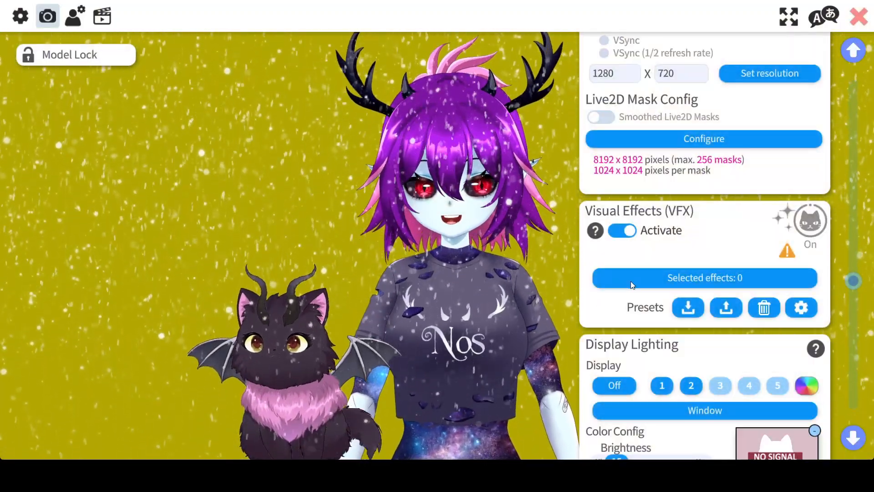
pyautogui.click(631, 281)
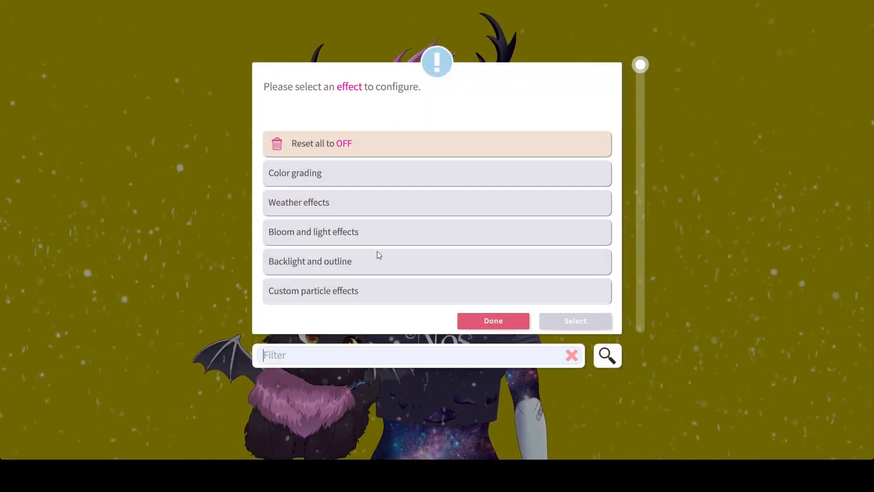
pyautogui.click(359, 264)
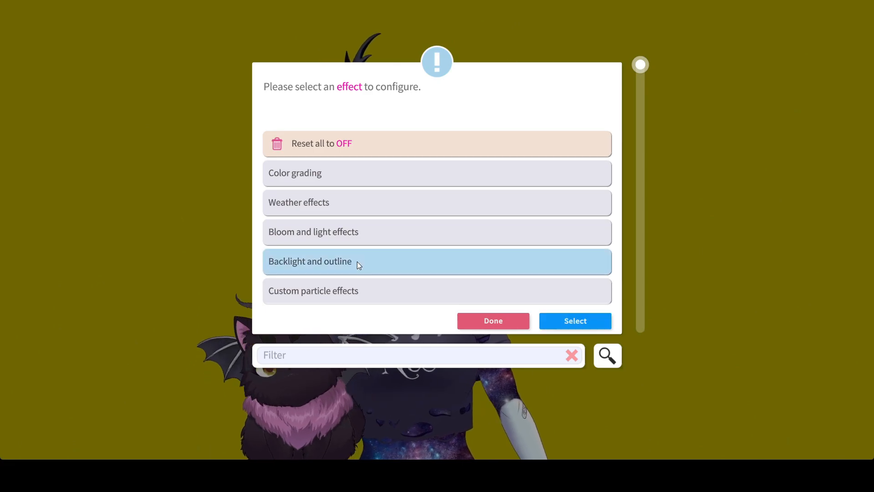
pyautogui.click(566, 322)
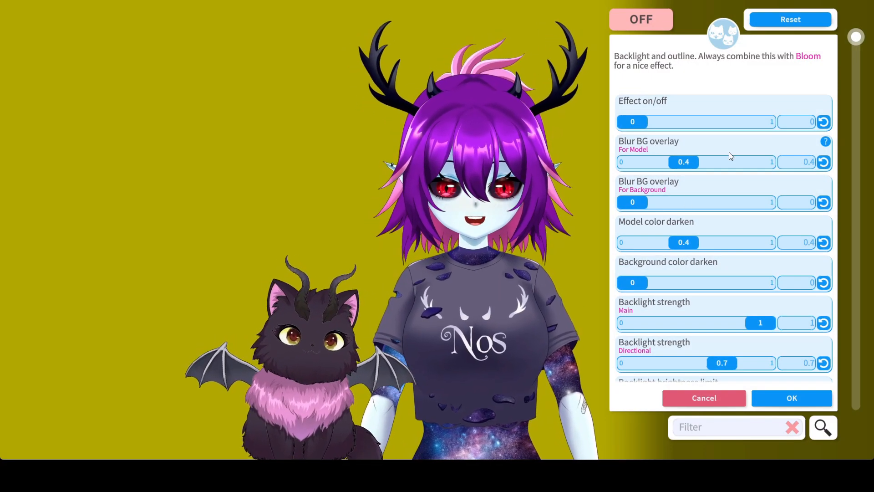
pyautogui.moveTo(633, 122); pyautogui.dragTo(804, 147)
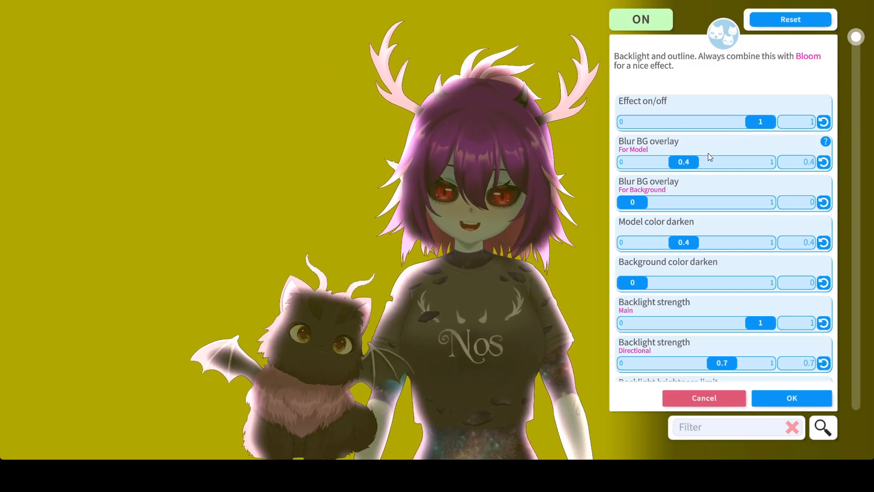
# Step: Set the model's Blur BG overlay, Model color darken, and both the main and directional Backlight strength to 0
pyautogui.moveTo(683, 164); pyautogui.dragTo(607, 164)
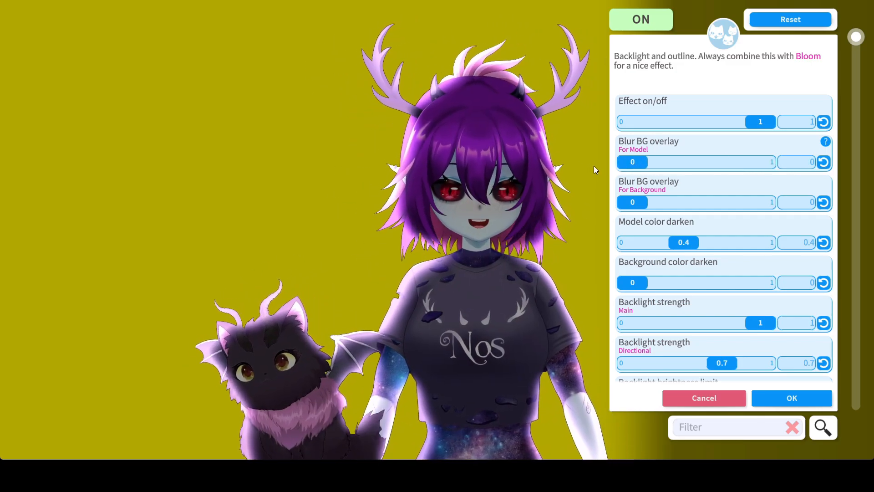
pyautogui.moveTo(684, 243); pyautogui.dragTo(608, 240)
pyautogui.moveTo(751, 321); pyautogui.dragTo(604, 320)
pyautogui.moveTo(719, 363); pyautogui.dragTo(625, 359)
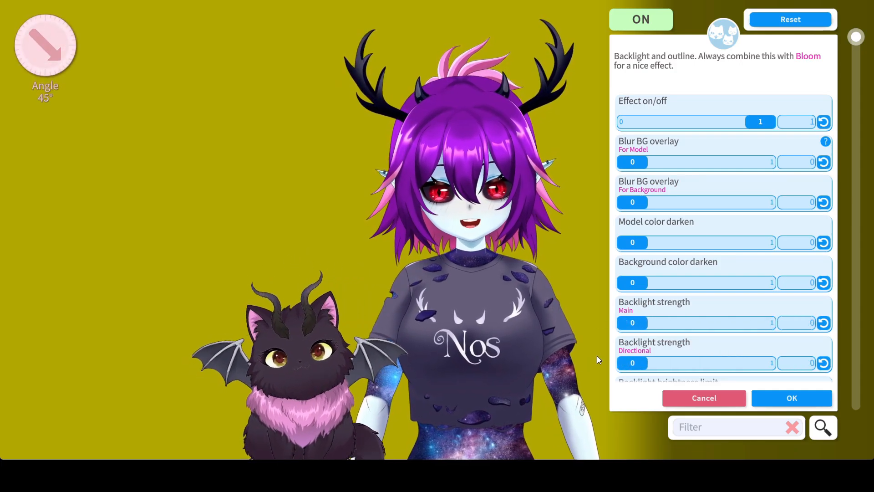
# Step: Set backlight brightness limit, direction, both-sides direction, softness and outline stripe count to 0, and outline stripe speed to -1
pyautogui.scroll(-5, 694, 314)
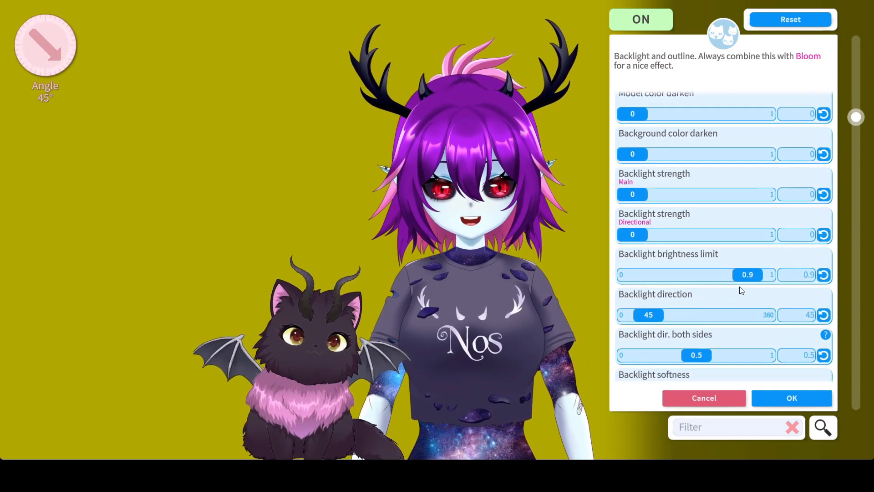
pyautogui.moveTo(720, 276); pyautogui.dragTo(718, 276)
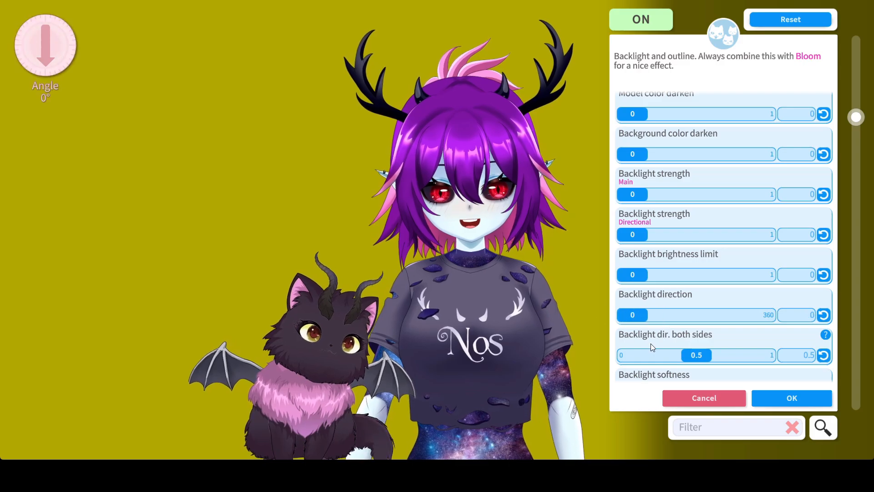
pyautogui.scroll(-9, 683, 313)
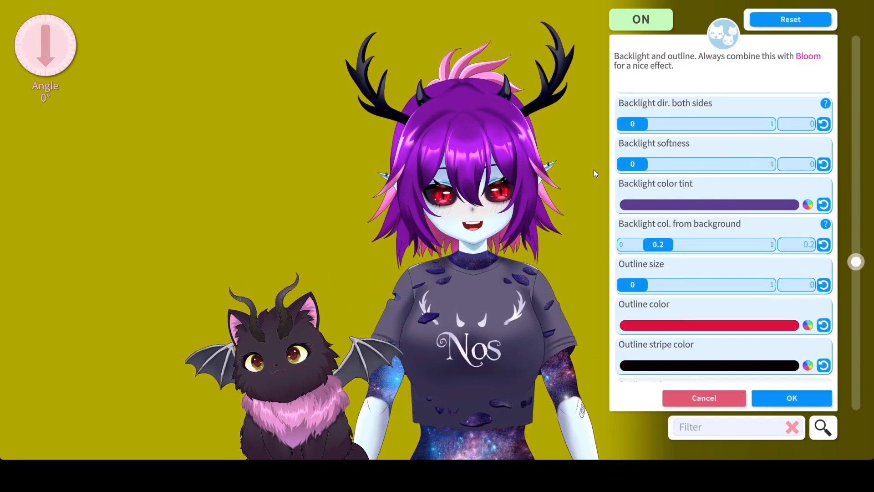
pyautogui.scroll(-7, 667, 279)
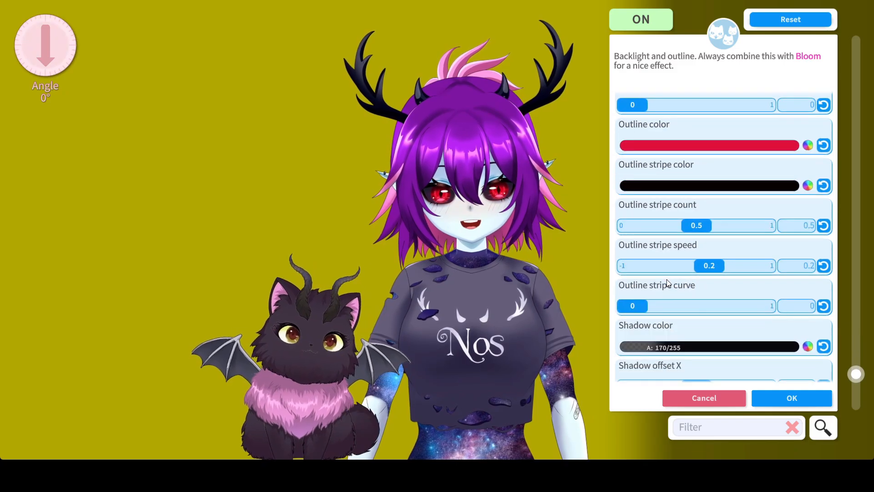
pyautogui.moveTo(700, 223); pyautogui.dragTo(591, 227)
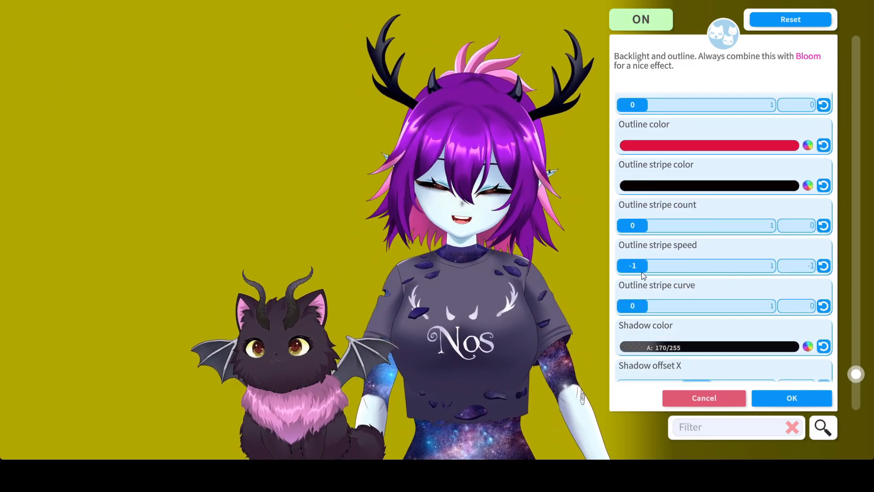
# Step: Offset the avatar's shadow by about 3.31 in X and about -2.92 in Y
pyautogui.scroll(-2, 642, 273)
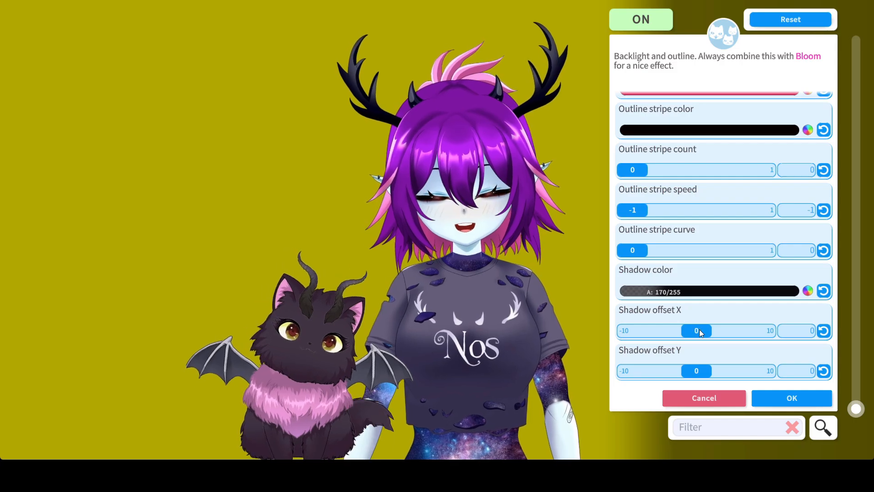
pyautogui.moveTo(699, 330); pyautogui.dragTo(801, 356)
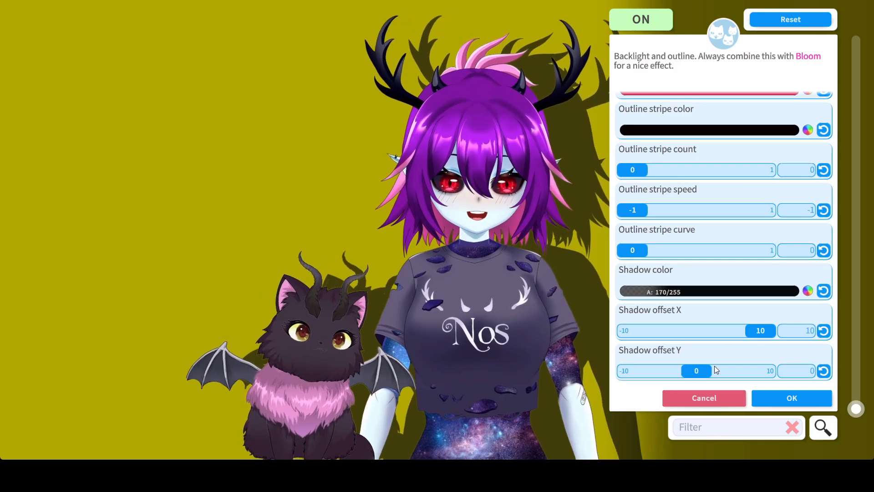
pyautogui.moveTo(587, 373); pyautogui.dragTo(823, 372)
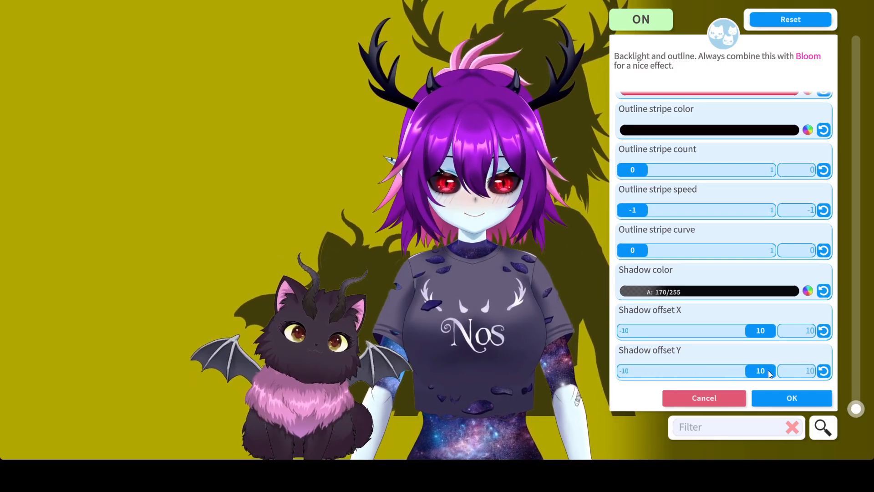
pyautogui.moveTo(769, 374); pyautogui.dragTo(614, 372)
pyautogui.moveTo(682, 370)
pyautogui.mouseDown()
pyautogui.moveTo(671, 371)
pyautogui.moveTo(674, 380)
pyautogui.mouseUp()
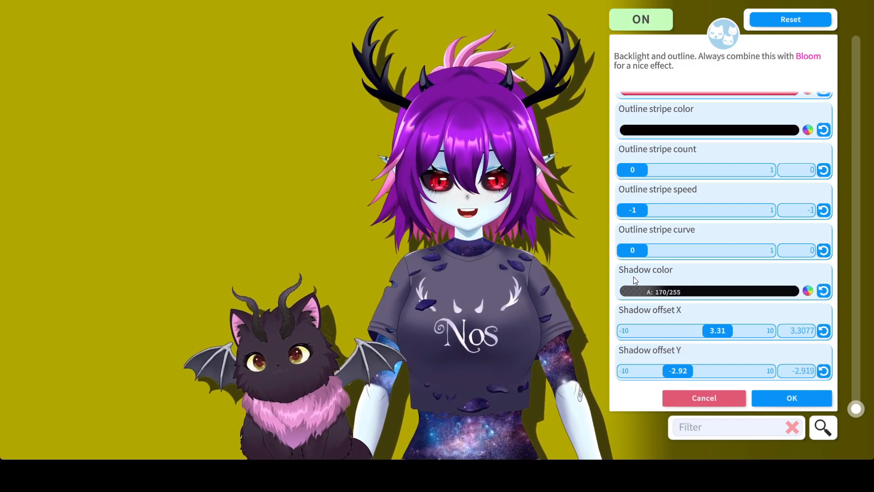
# Step: Lower the shadow color's alpha to 70 out of 255 and accept the color
pyautogui.click(672, 291)
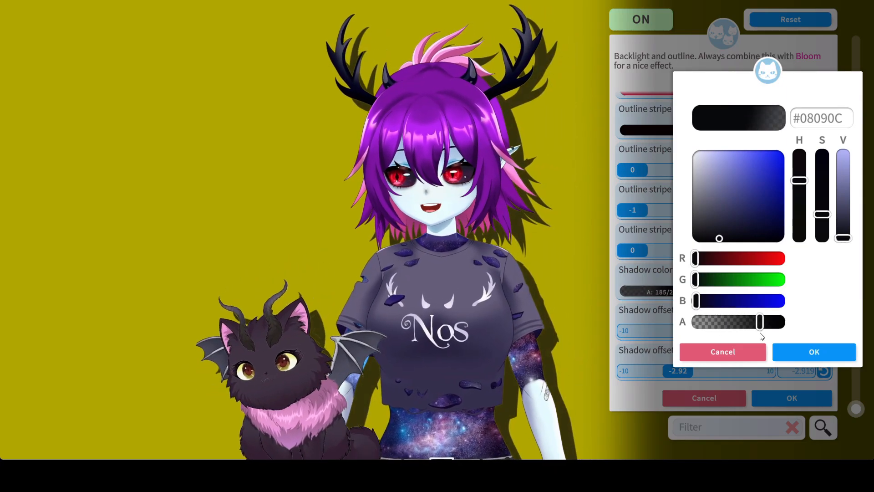
pyautogui.moveTo(726, 337)
pyautogui.mouseDown()
pyautogui.moveTo(712, 335)
pyautogui.moveTo(729, 337)
pyautogui.mouseUp()
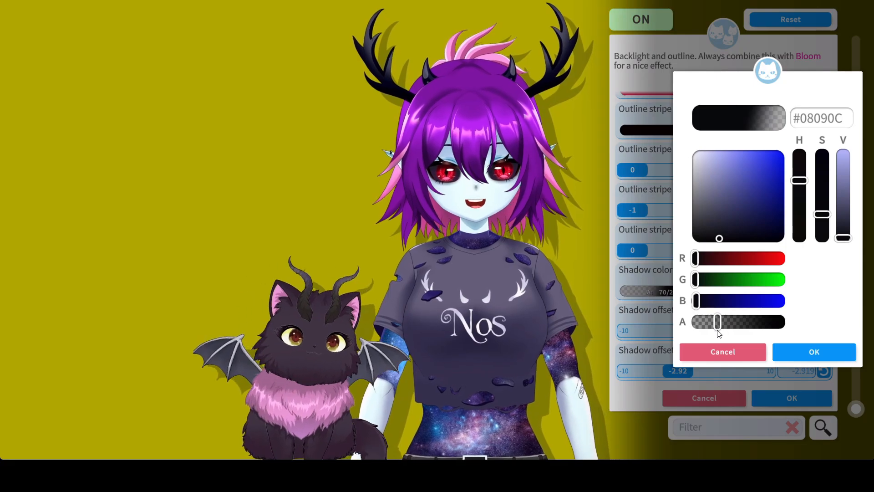
pyautogui.click(785, 349)
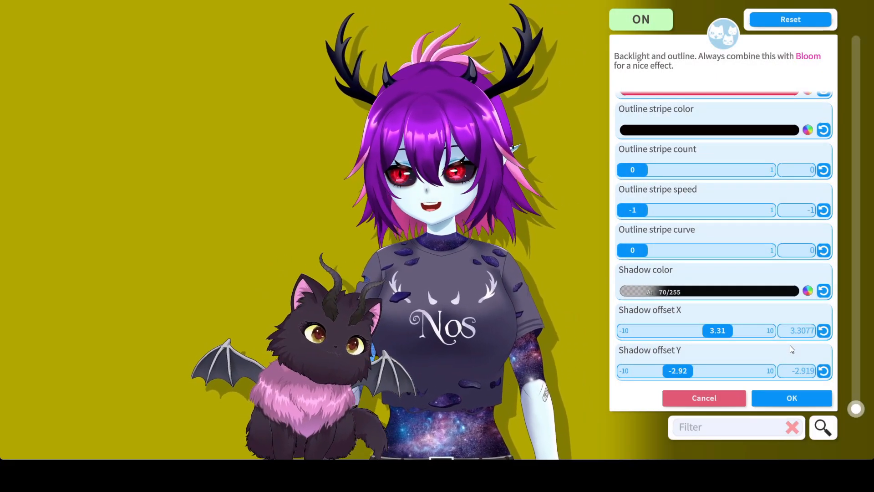
# Step: Set Shadow offset X to about 1.03 and Y to about -0.93, apply the effect and close the effects list
pyautogui.moveTo(718, 328); pyautogui.dragTo(711, 334)
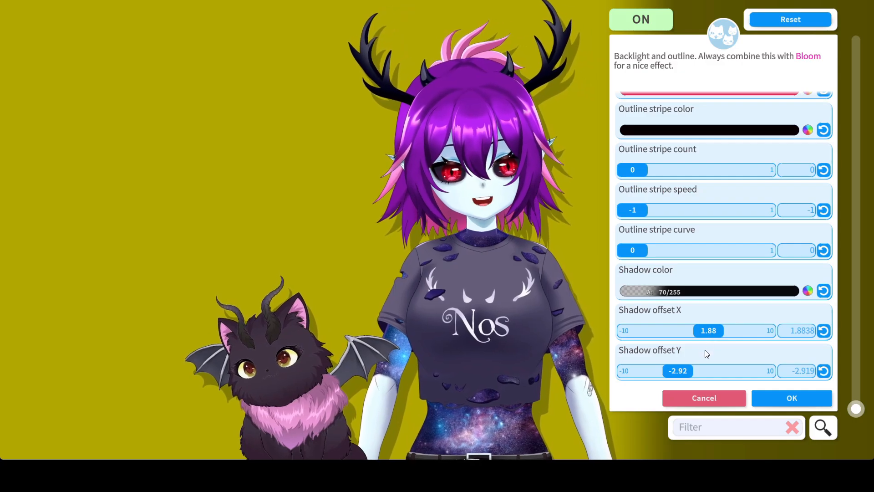
pyautogui.moveTo(676, 371); pyautogui.dragTo(692, 370)
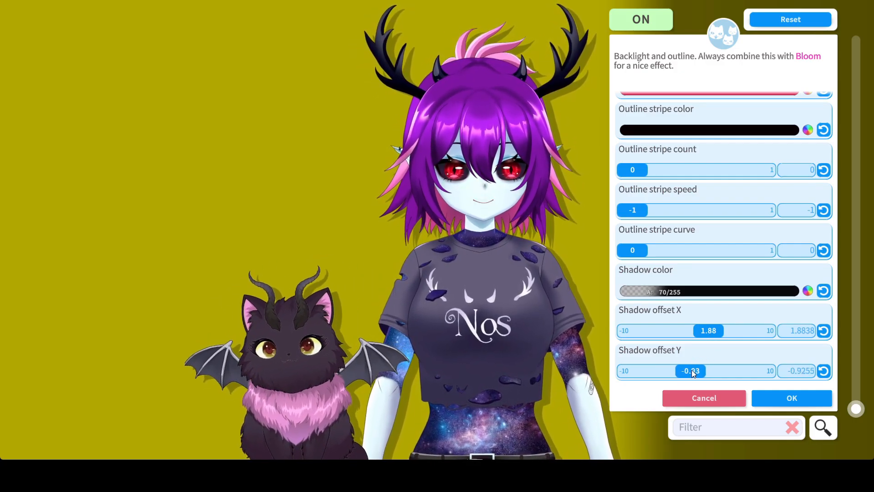
pyautogui.moveTo(696, 331)
pyautogui.mouseDown()
pyautogui.moveTo(704, 327)
pyautogui.moveTo(696, 328)
pyautogui.mouseUp()
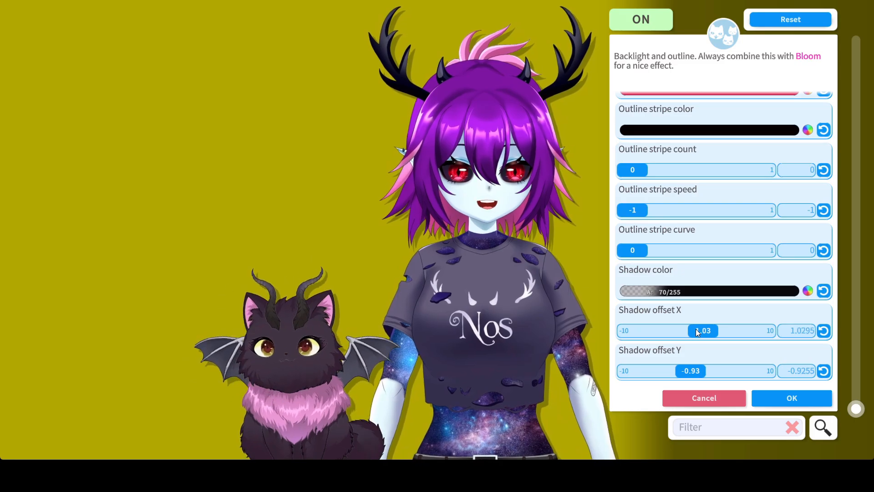
pyautogui.click(768, 404)
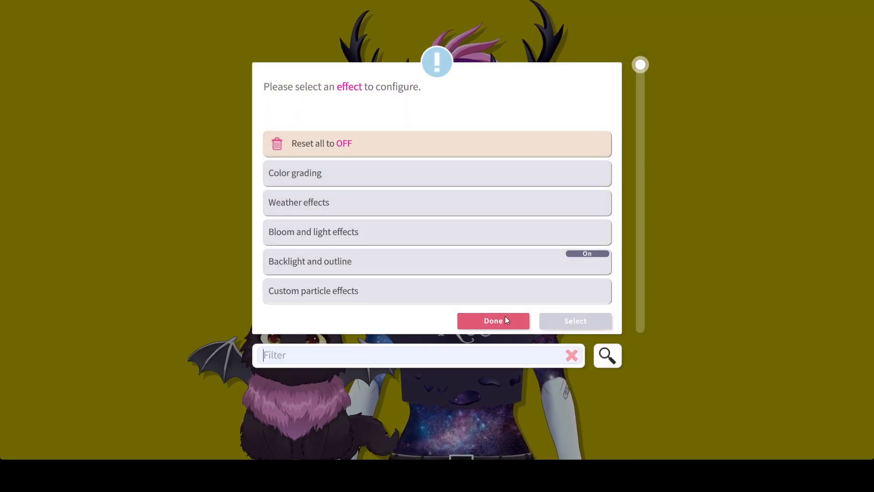
pyautogui.click(506, 320)
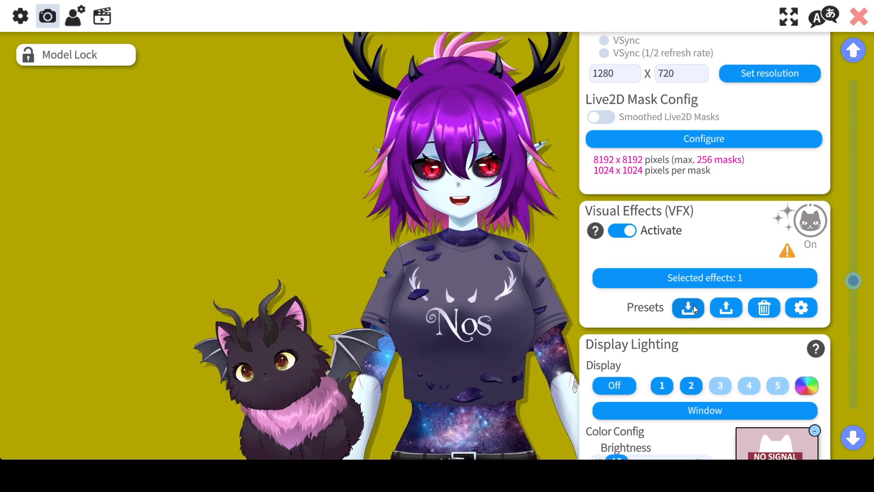
pyautogui.click(691, 307)
pyautogui.click(384, 145)
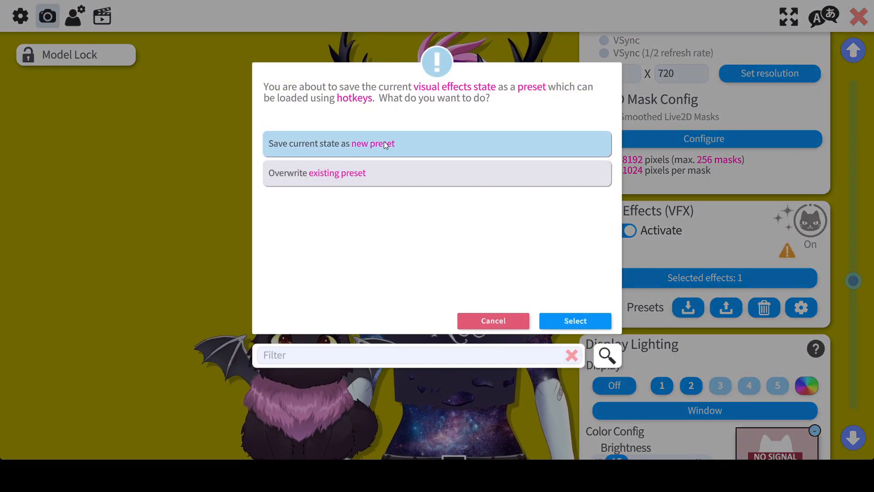
pyautogui.click(509, 320)
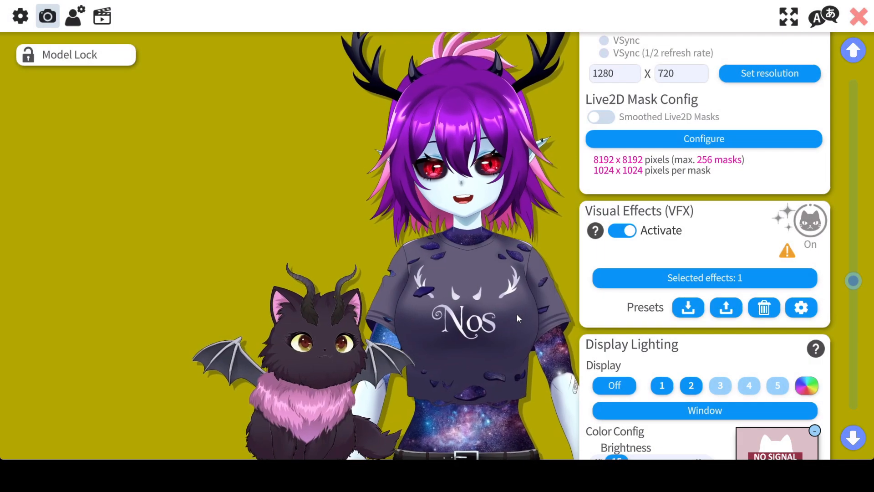